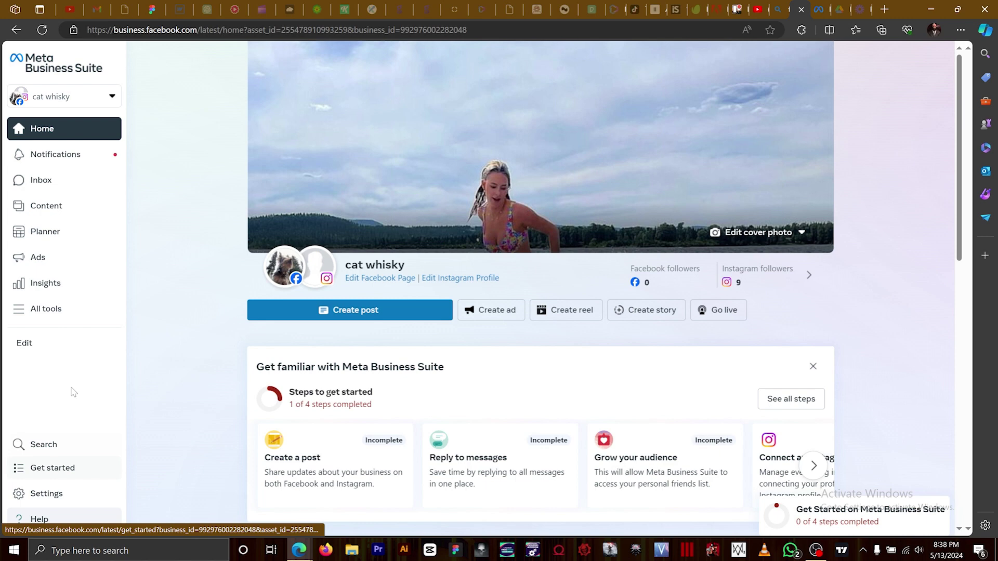
Open the All tools panel with shortcuts like Ads Manager and Commerce.
{"action": "left_click", "coordinate": [49, 310]}
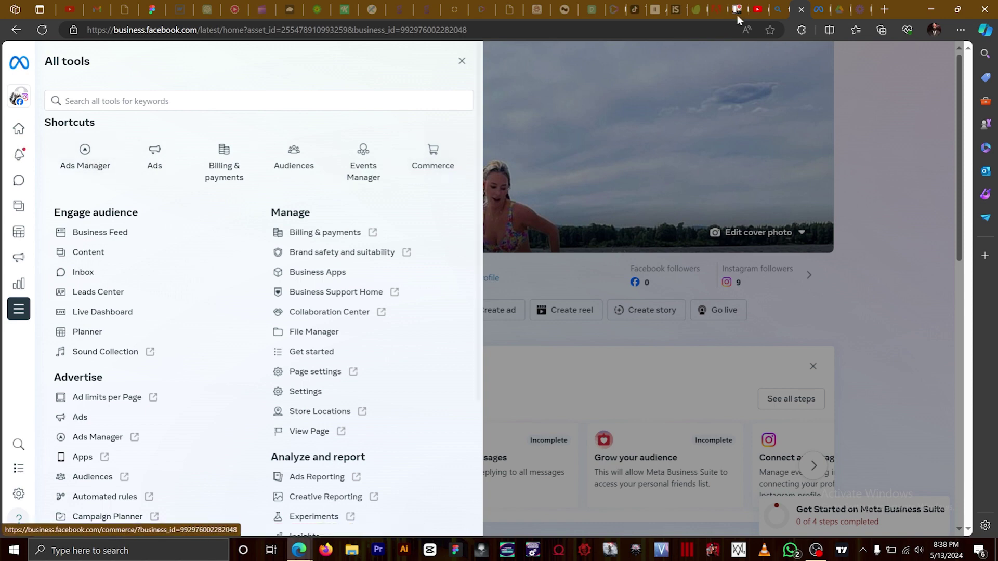
Switch to Dog collar's Business Settings, collapse Users and Accounts, and expand Data sources.
{"action": "left_click", "coordinate": [818, 8]}
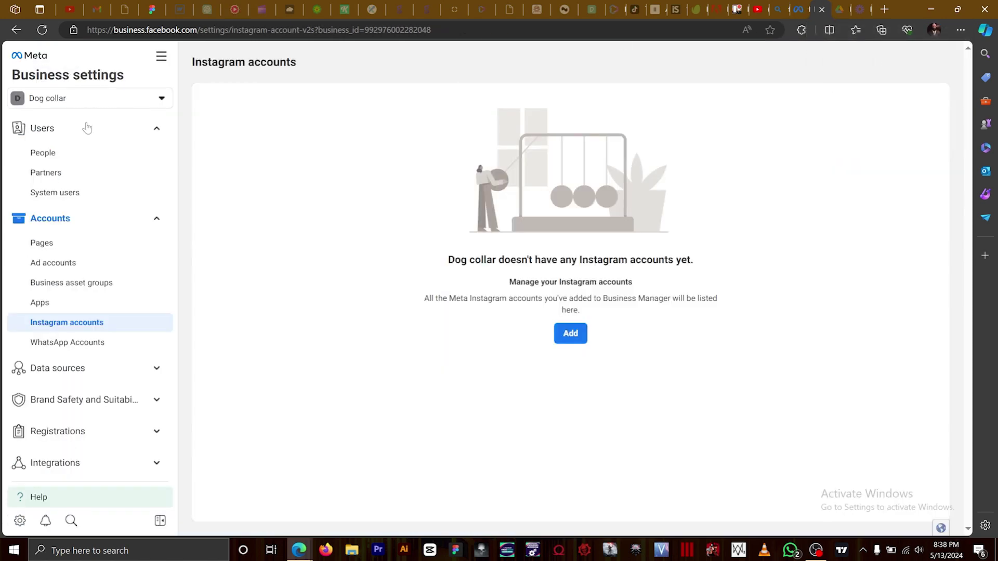
{"action": "left_click", "coordinate": [155, 128]}
{"action": "left_click", "coordinate": [159, 163]}
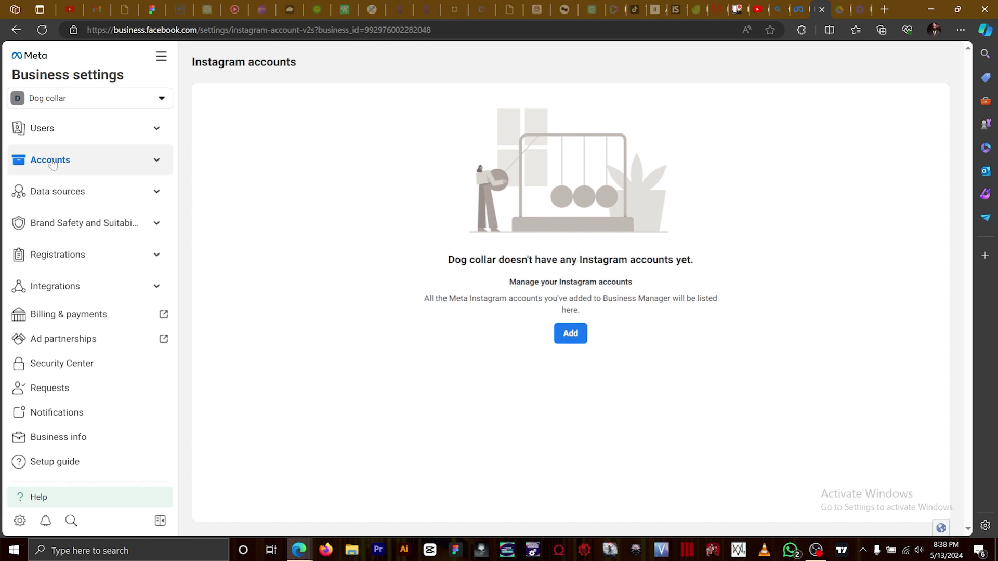
{"action": "left_click", "coordinate": [129, 128]}
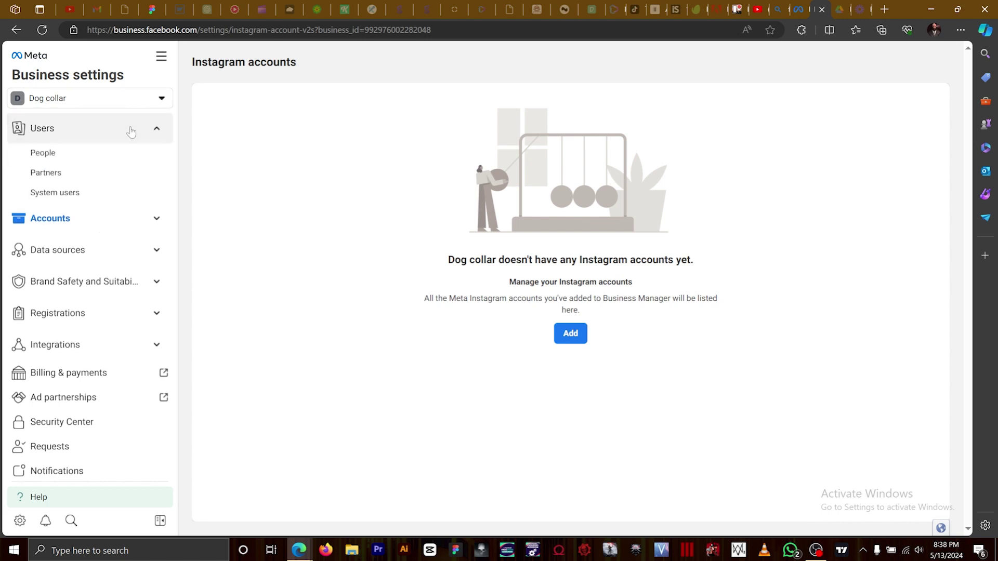
{"action": "left_click", "coordinate": [157, 131]}
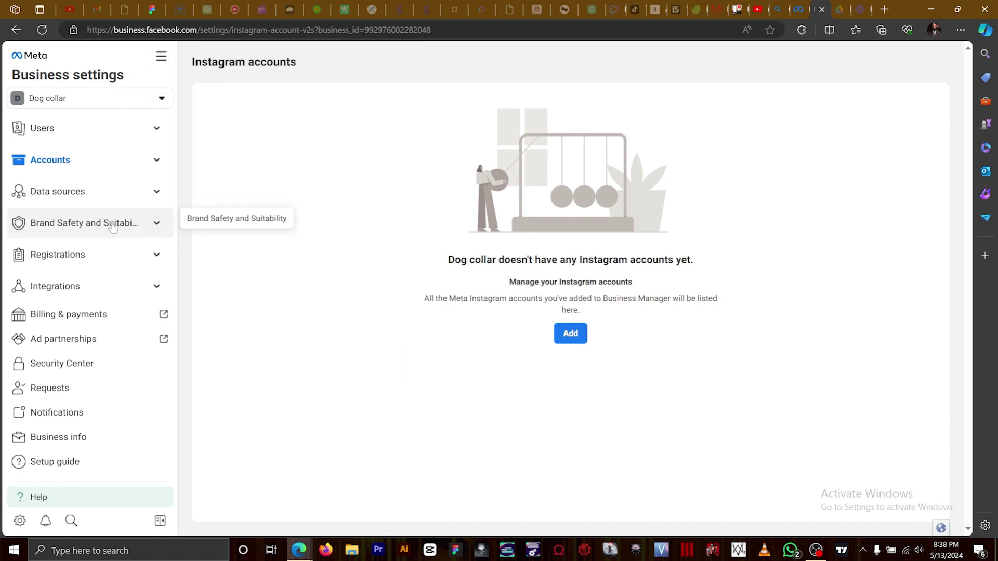
{"action": "left_click", "coordinate": [156, 198]}
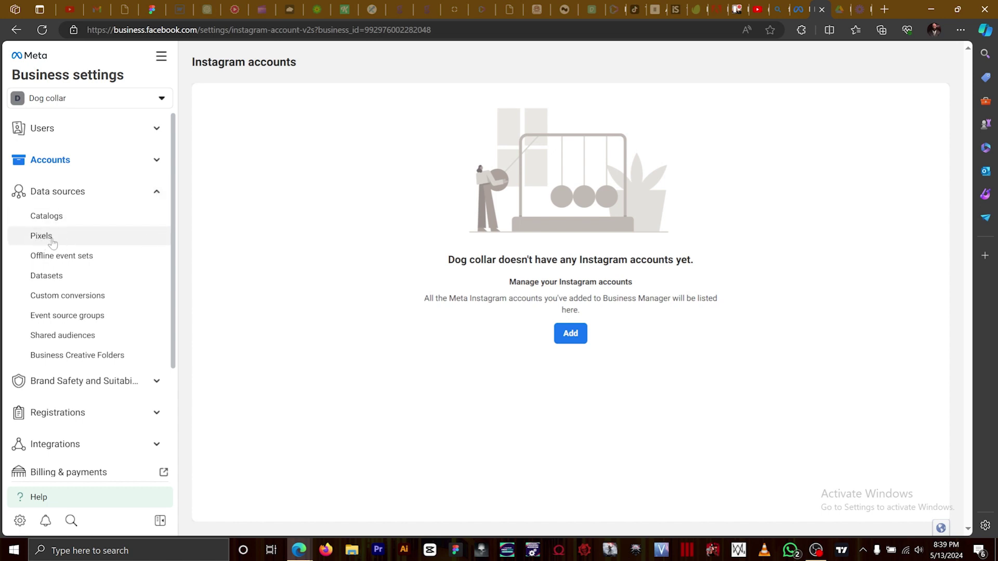
Open the Pixels page and follow it to the empty Datasets page.
{"action": "left_click", "coordinate": [52, 241]}
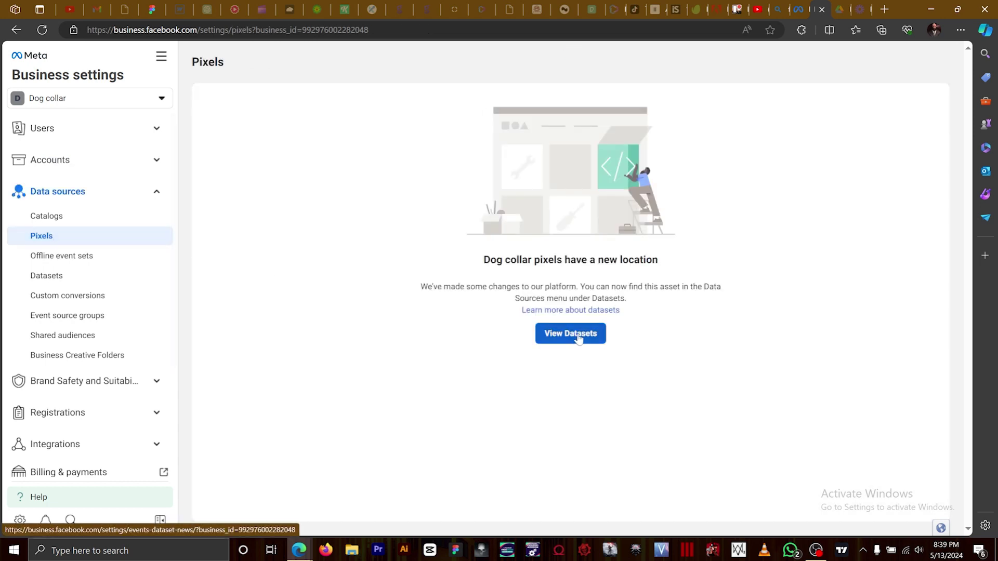
{"action": "left_click", "coordinate": [579, 338]}
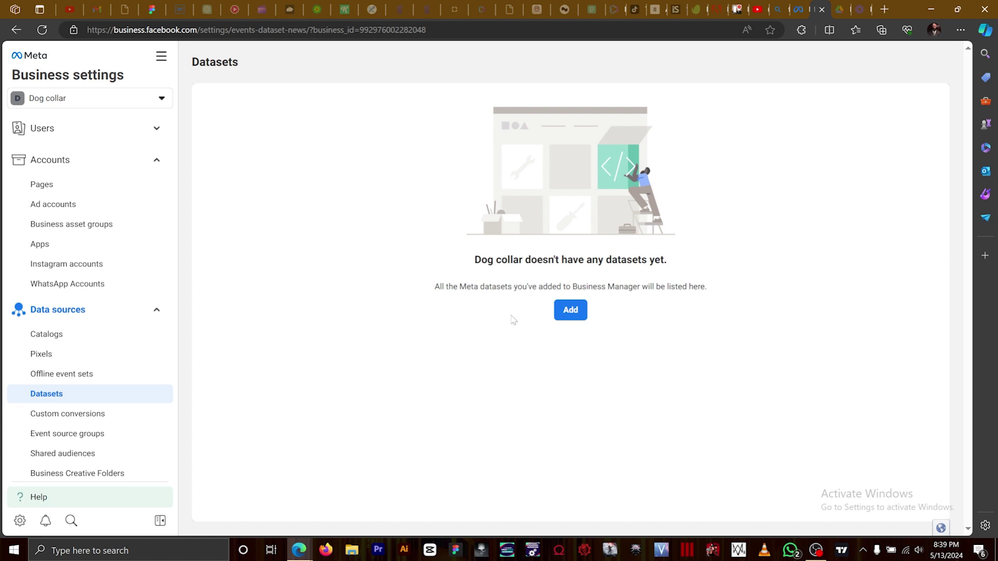
Add a new dataset named 'CAT WHISKY'.
{"action": "left_click", "coordinate": [571, 314]}
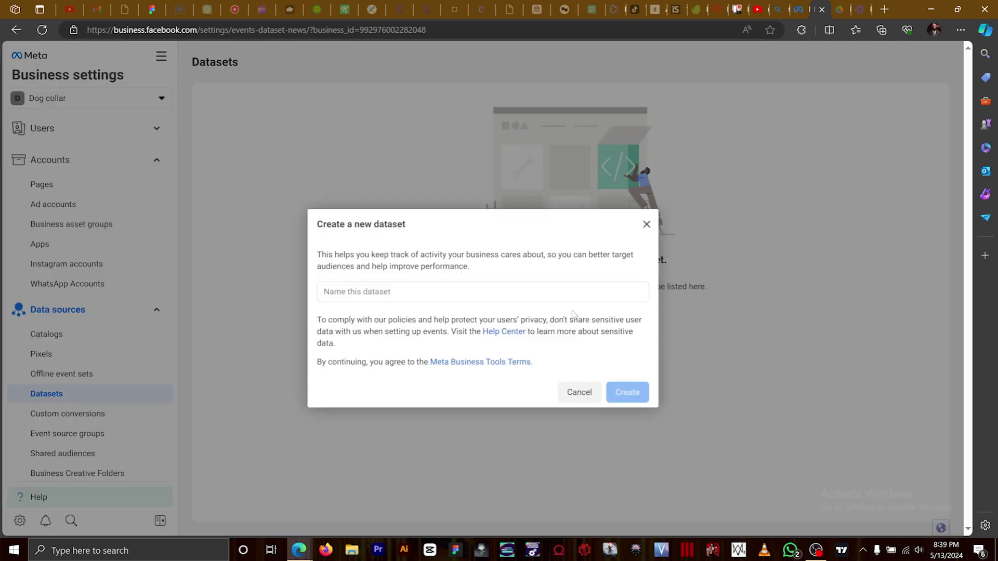
{"action": "left_click", "coordinate": [525, 293]}
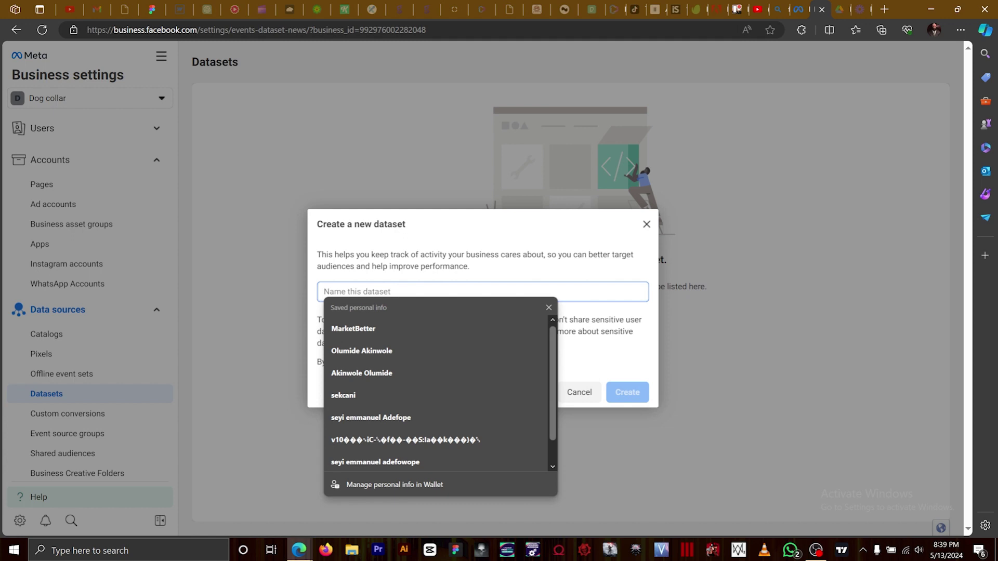
{"action": "type", "text": "CAT"}
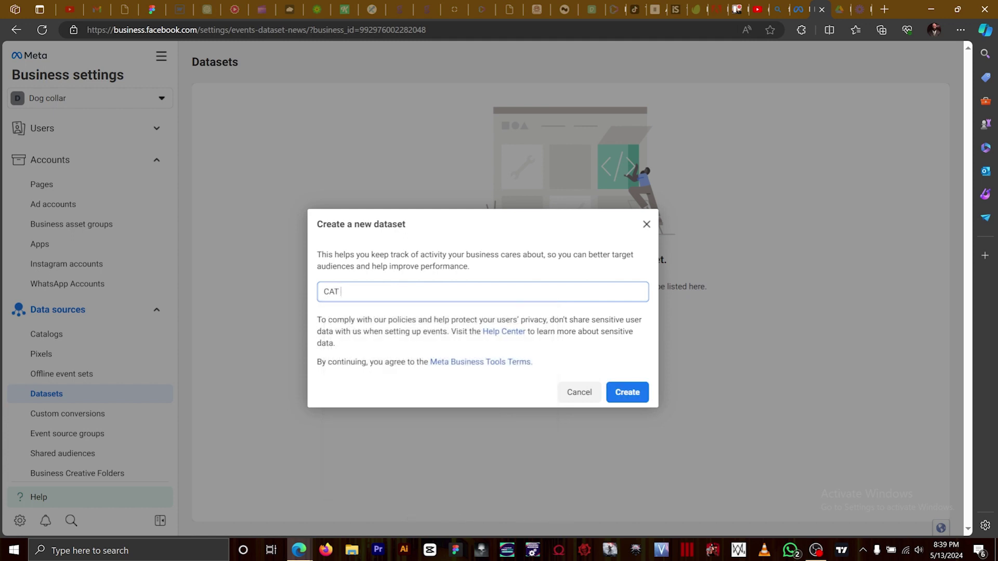
{"action": "type", "text": " WHISKY"}
{"action": "left_click", "coordinate": [621, 394]}
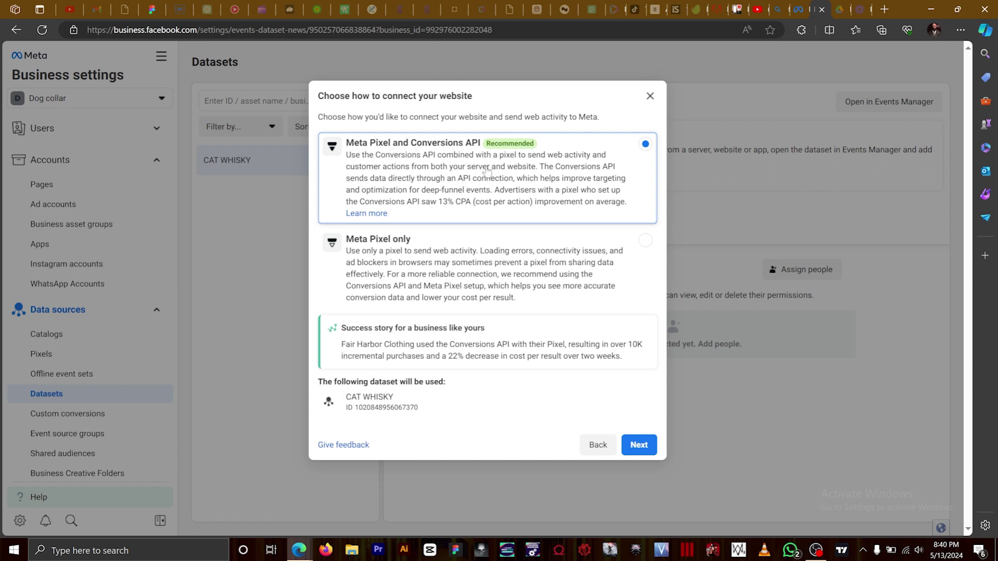
Continue with Meta Pixel and Conversions API as the connection method.
{"action": "left_click", "coordinate": [639, 446]}
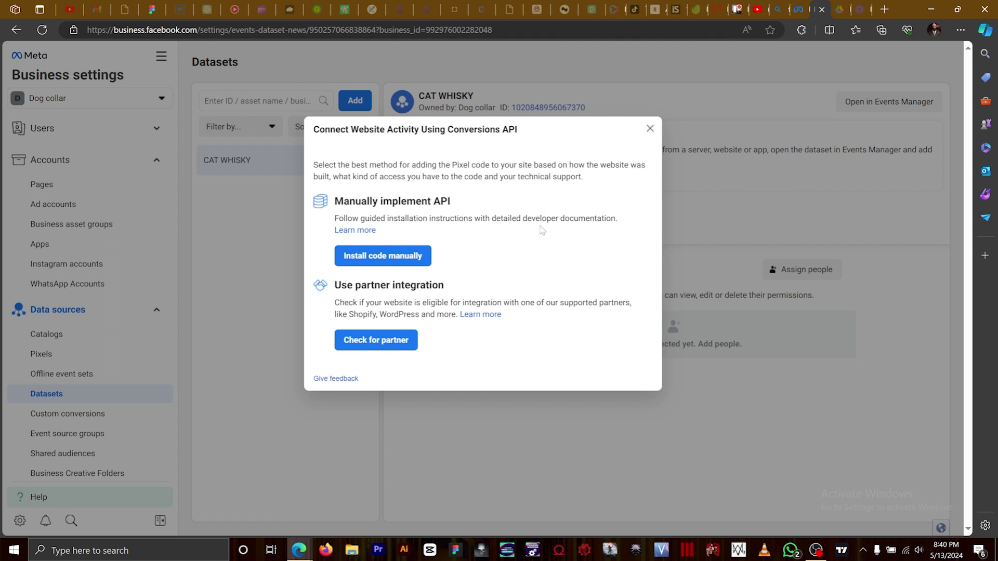
Look for a partner integration and select Shopify.
{"action": "left_click", "coordinate": [385, 349]}
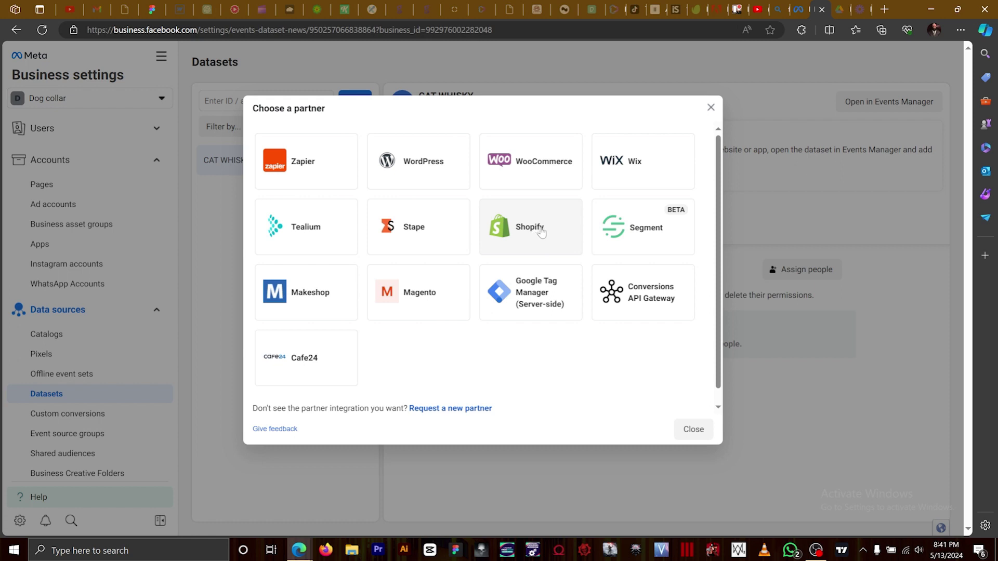
{"action": "left_click", "coordinate": [540, 231]}
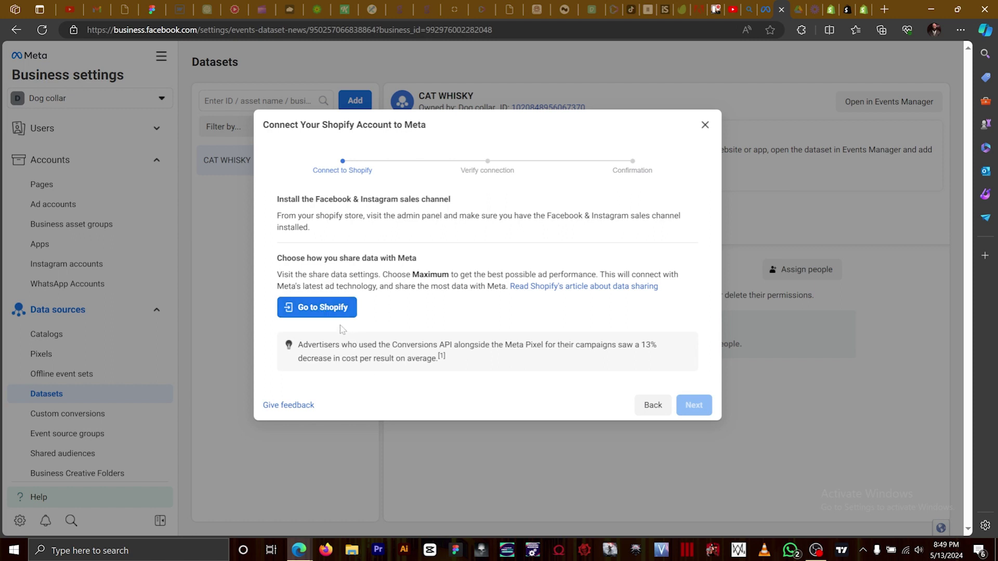
Go to the Shopify admin's Facebook & Instagram setup and dismiss the trial notice.
{"action": "left_click", "coordinate": [320, 309]}
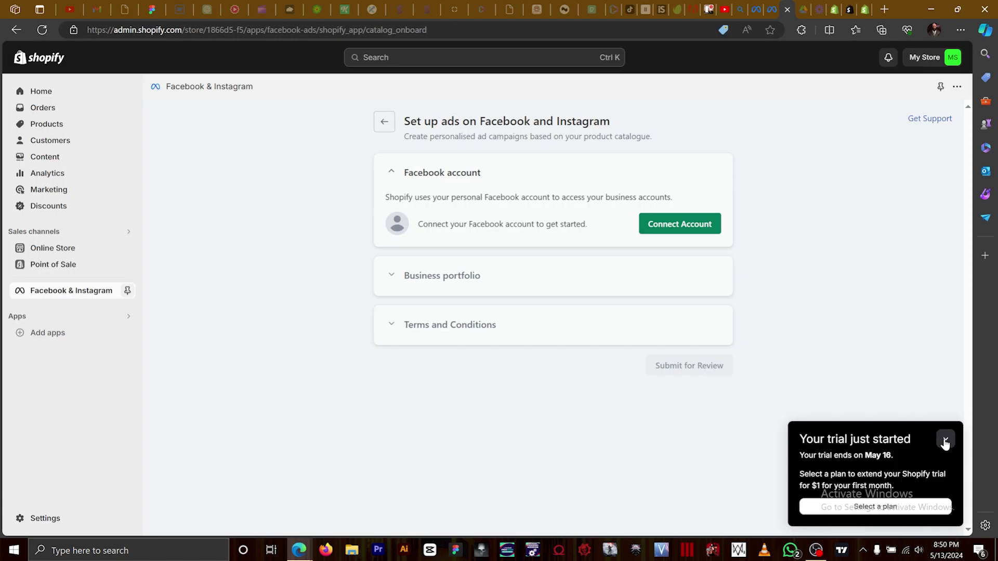
{"action": "left_click", "coordinate": [945, 442]}
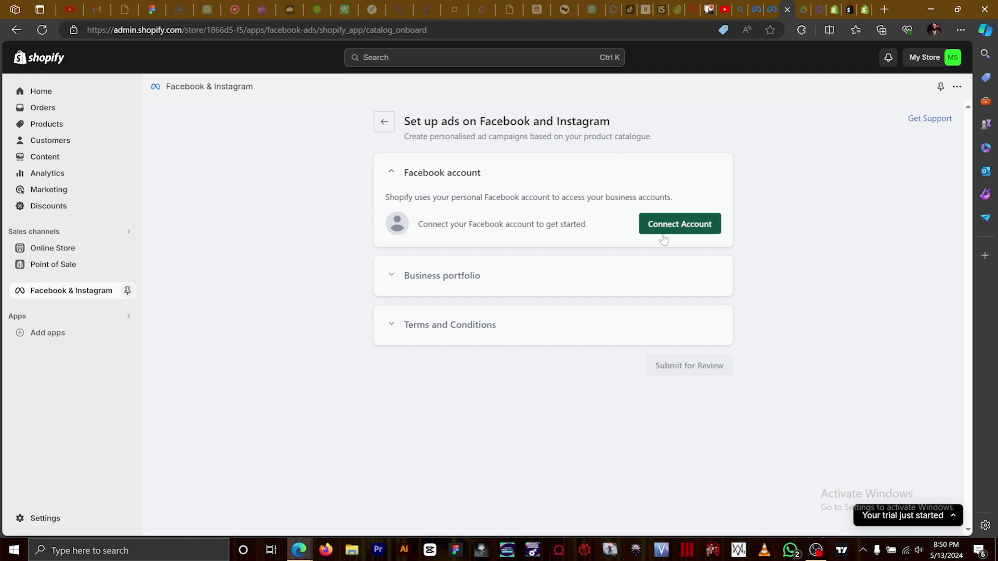
Link and confirm the Facebook account, allowing it to share business assets with Shopify.
{"action": "left_click", "coordinate": [690, 230]}
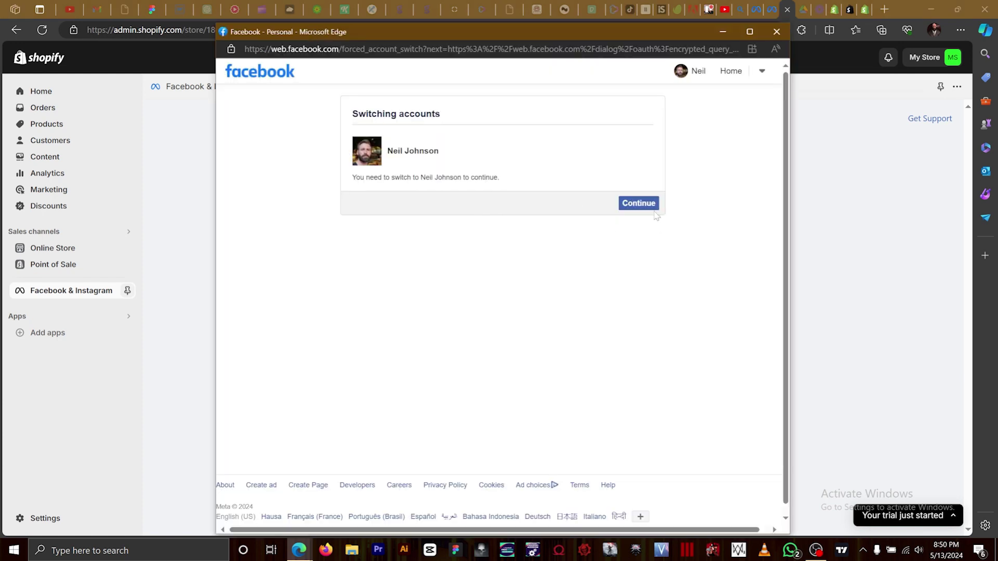
{"action": "left_click", "coordinate": [642, 208]}
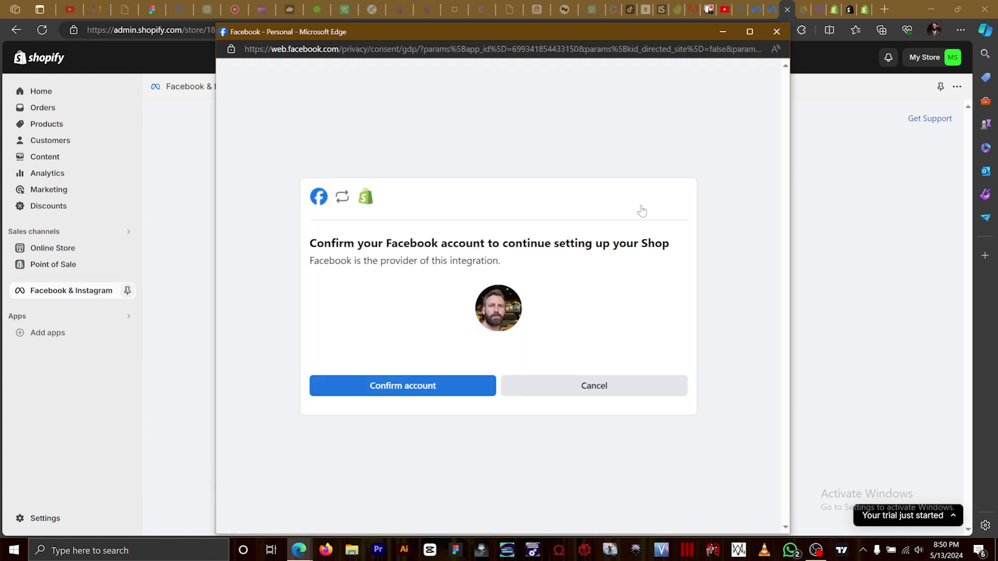
{"action": "left_click", "coordinate": [409, 388]}
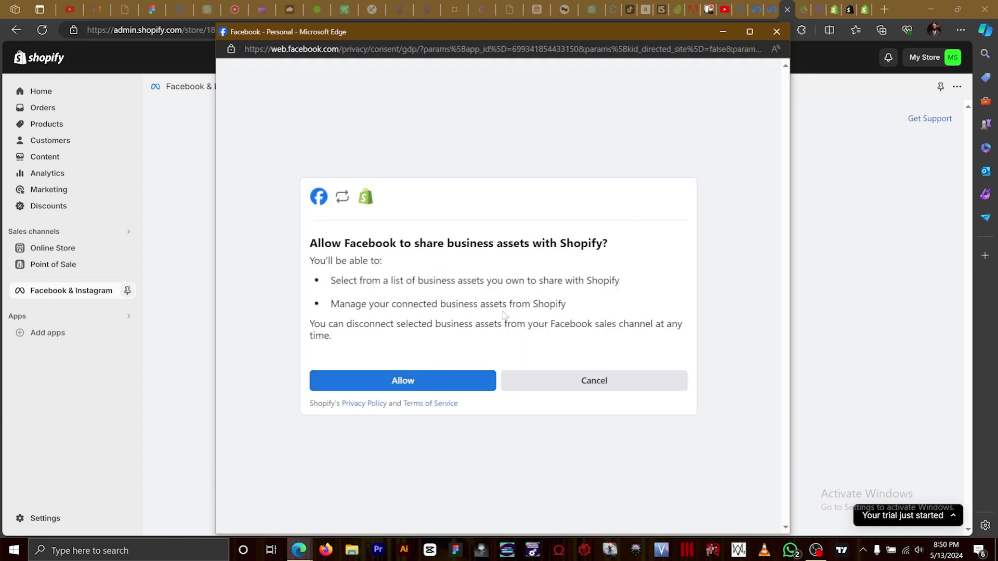
{"action": "left_click", "coordinate": [412, 383]}
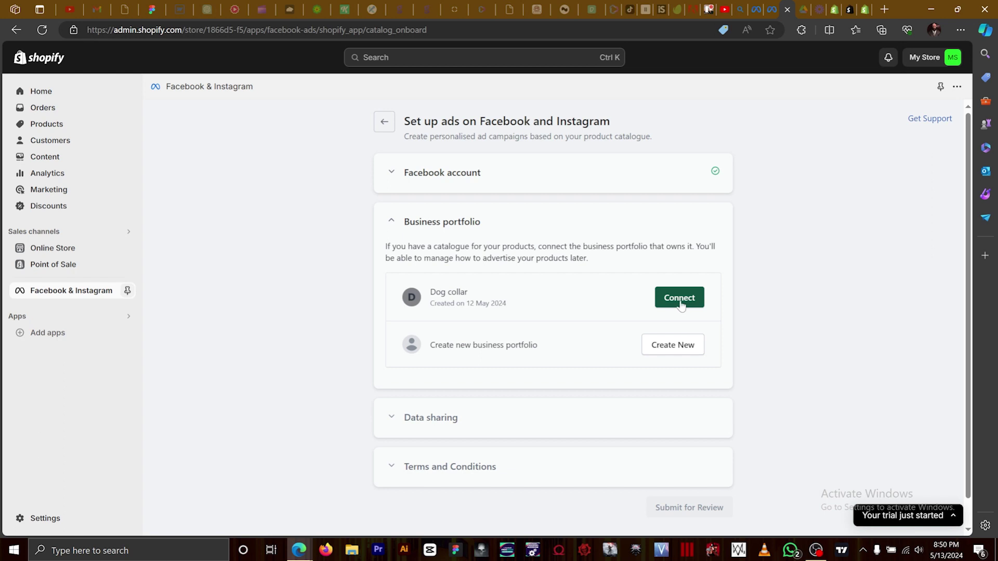
Connect the Dog collar portfolio, save Enhanced data sharing, and connect the CAT WHISKY pixel.
{"action": "left_click", "coordinate": [681, 298]}
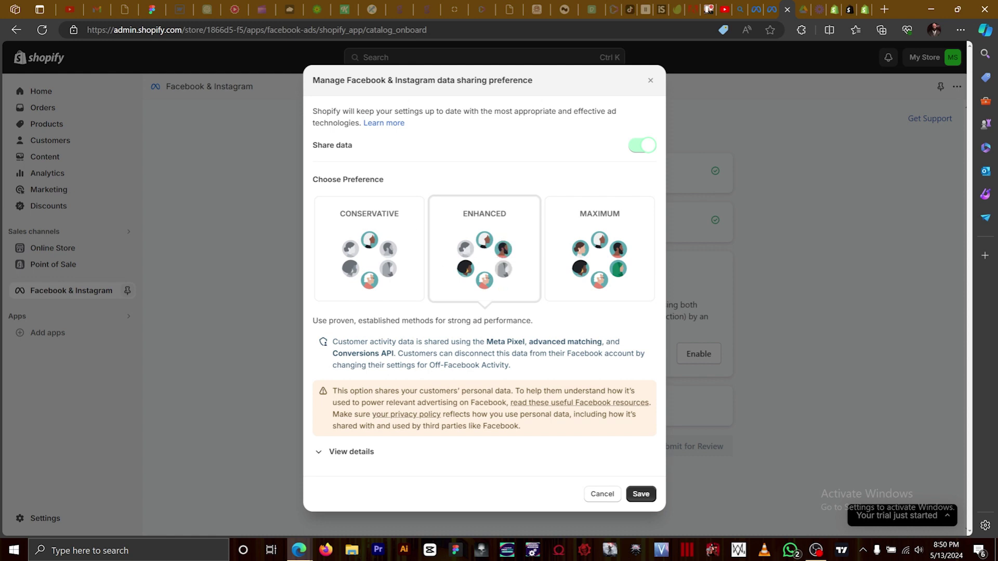
{"action": "left_click", "coordinate": [641, 493]}
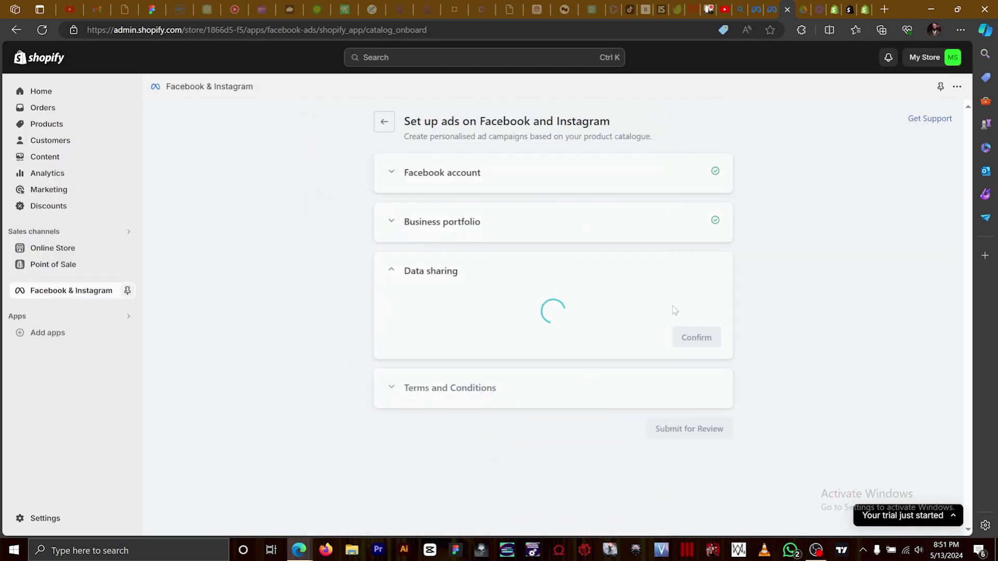
{"action": "scroll", "coordinate": [596, 376], "scroll_direction": "down", "scroll_amount": 4}
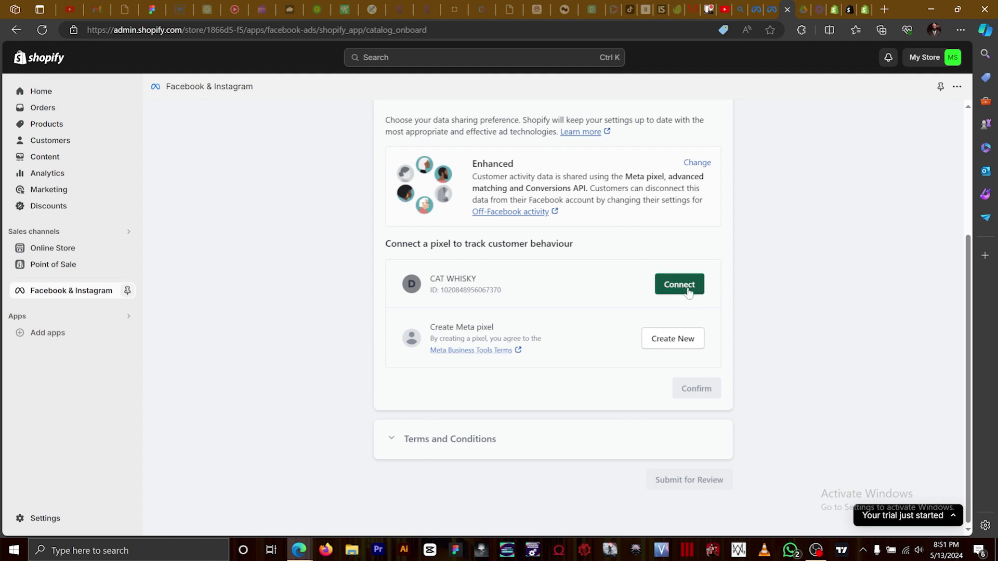
{"action": "left_click", "coordinate": [689, 291]}
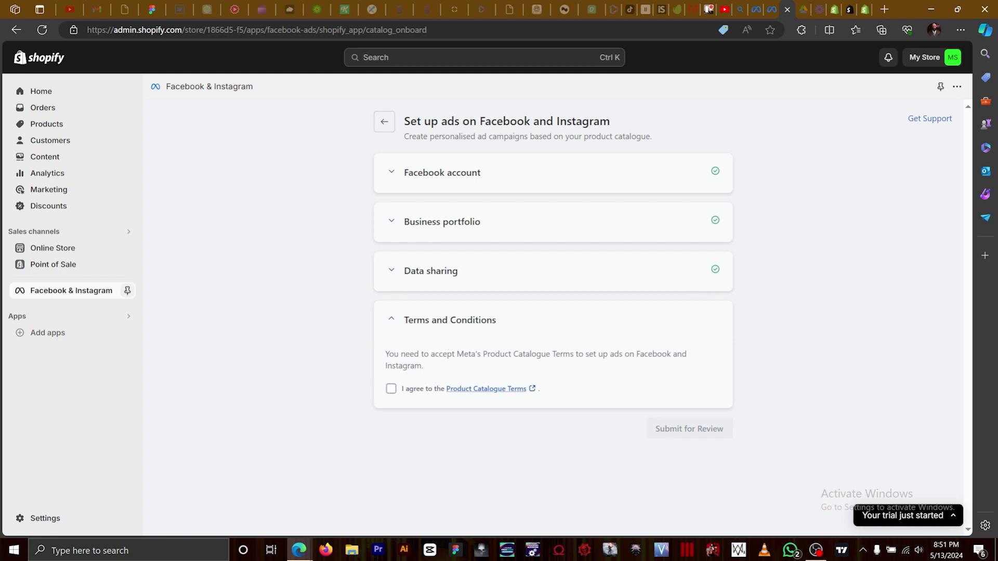
Accept the Product Catalogue Terms and submit the ads setup for review.
{"action": "left_click", "coordinate": [391, 390]}
{"action": "left_click", "coordinate": [697, 364]}
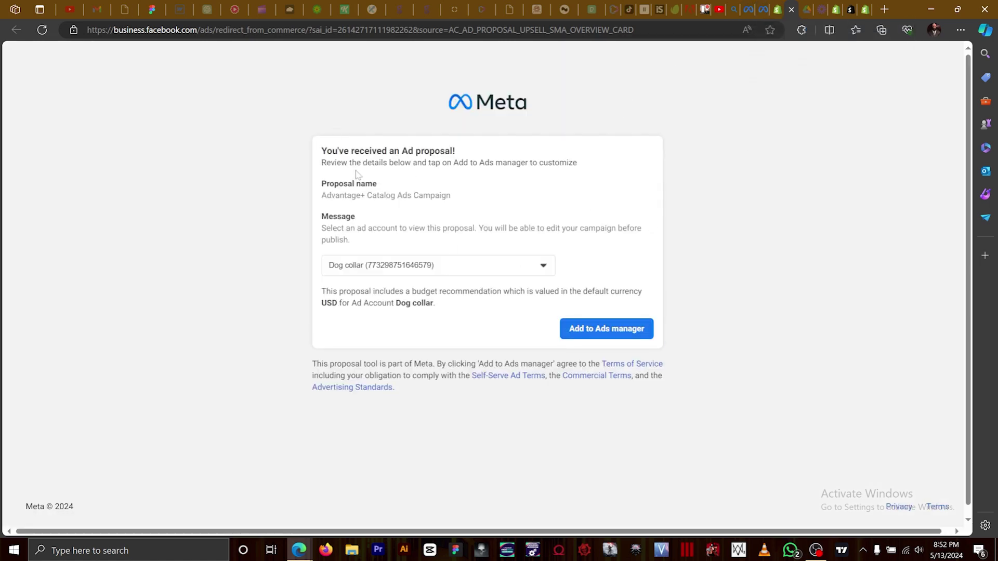
Add the Advantage+ catalog ad proposal to Ads Manager for the Dog collar ad account.
{"action": "left_click", "coordinate": [604, 332]}
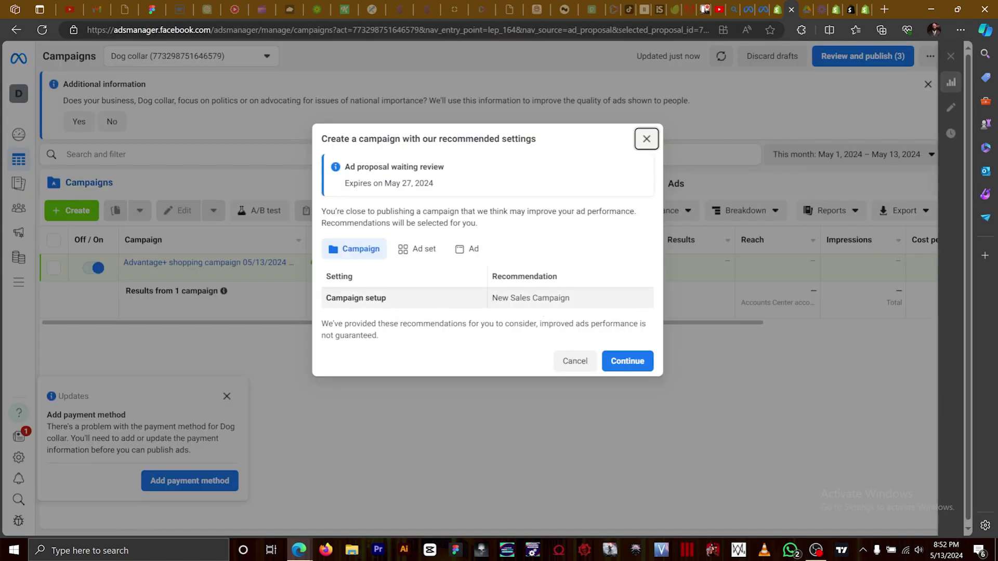
Create a New Sales Campaign draft with the recommended settings and dismiss the payment-method notice.
{"action": "left_click", "coordinate": [628, 363]}
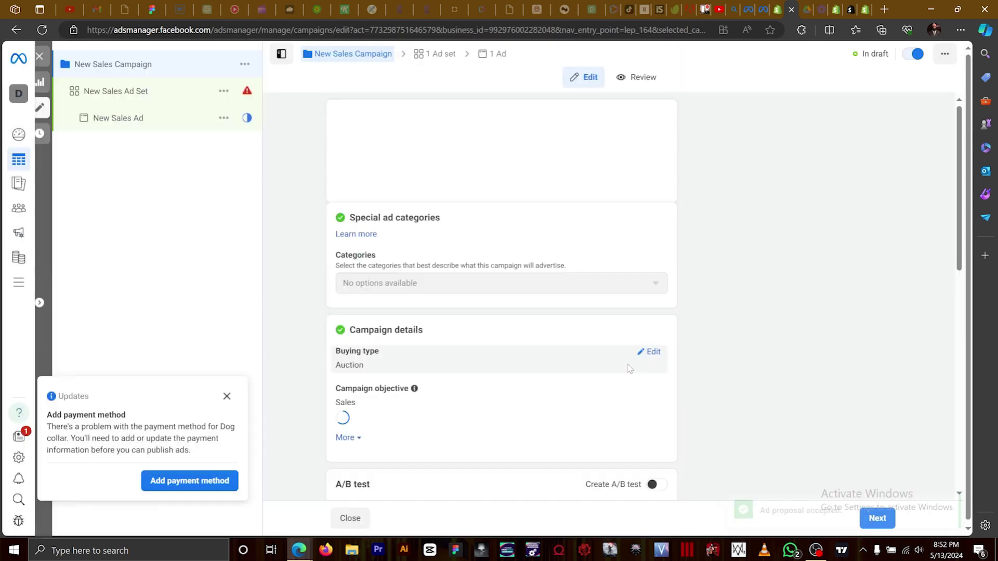
{"action": "scroll", "coordinate": [448, 295], "scroll_direction": "down", "scroll_amount": 8}
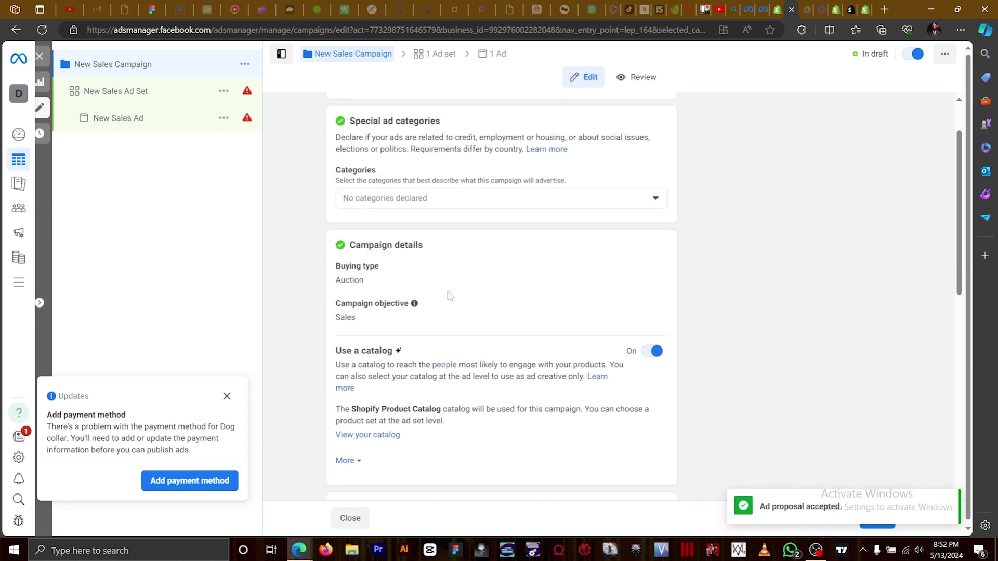
{"action": "scroll", "coordinate": [450, 296], "scroll_direction": "down", "scroll_amount": 2}
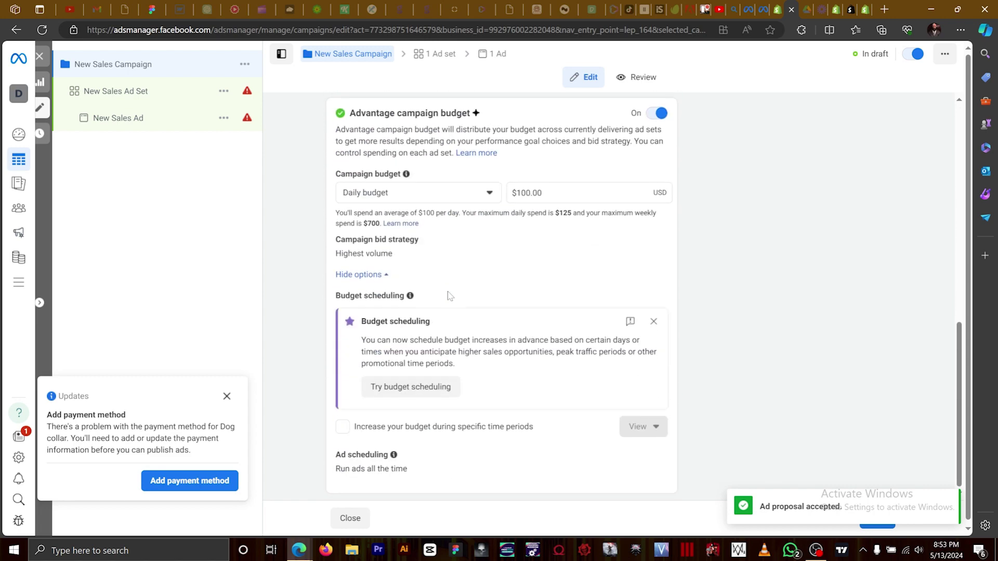
{"action": "scroll", "coordinate": [450, 296], "scroll_direction": "up", "scroll_amount": 9}
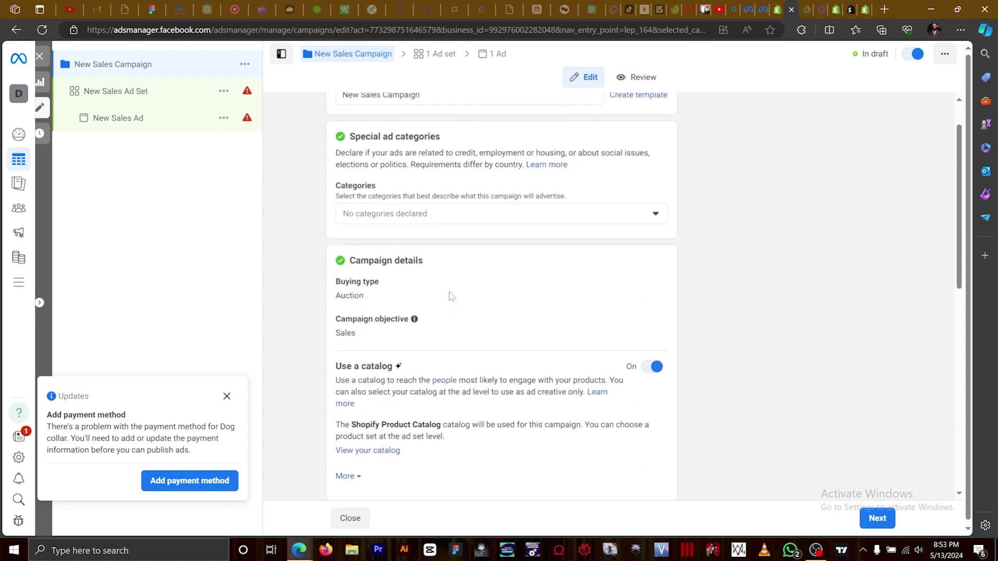
{"action": "scroll", "coordinate": [450, 296], "scroll_direction": "up", "scroll_amount": 1}
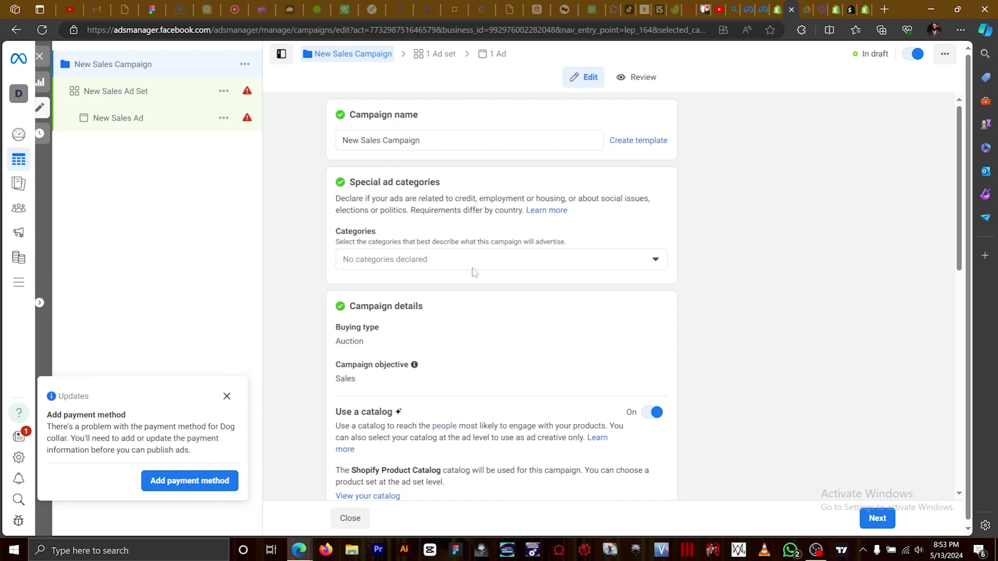
{"action": "left_click", "coordinate": [227, 396]}
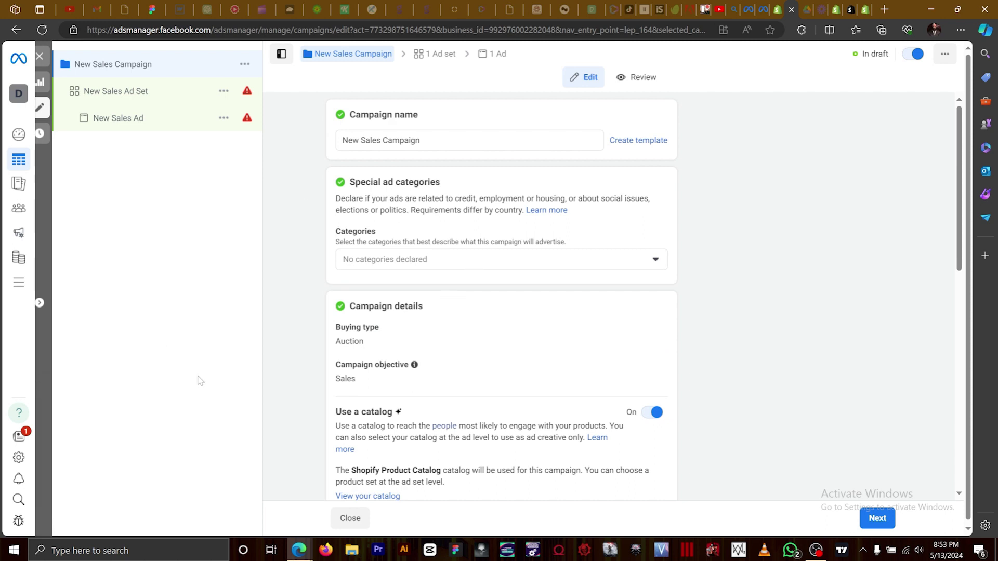
{"action": "left_click", "coordinate": [20, 282]}
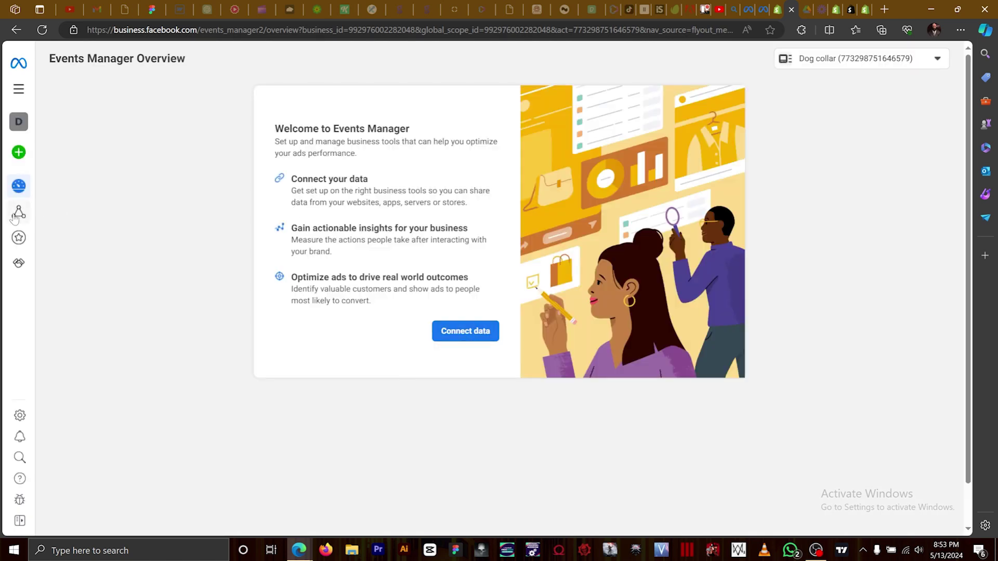
Open Data Sources from the Events Manager sidebar to list the two CAT WHISKY datasets.
{"action": "mouse_move", "coordinate": [15, 218]}
{"action": "left_click", "coordinate": [64, 215]}
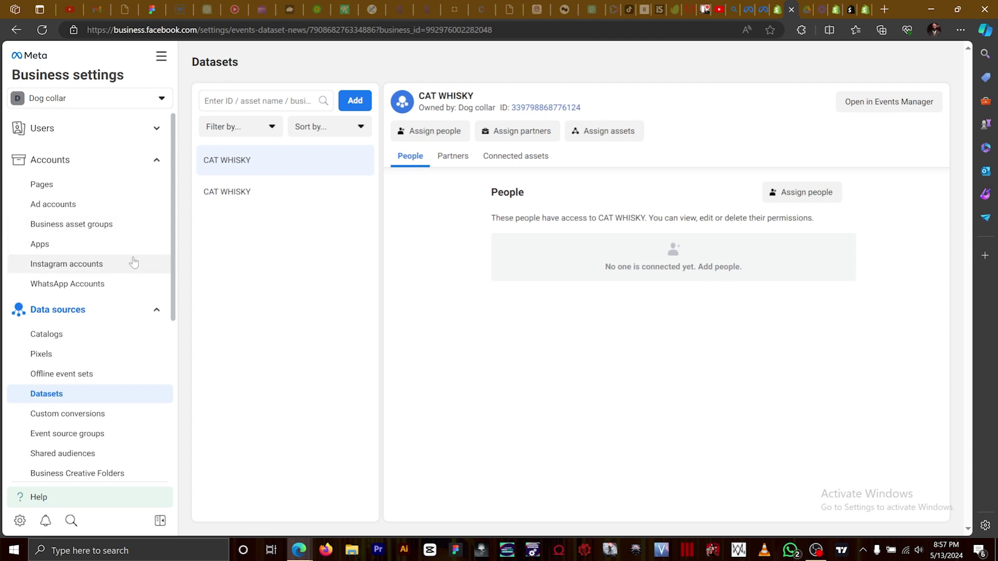
Go to the Pixels page under Data sources in Business settings.
{"action": "left_click", "coordinate": [85, 353]}
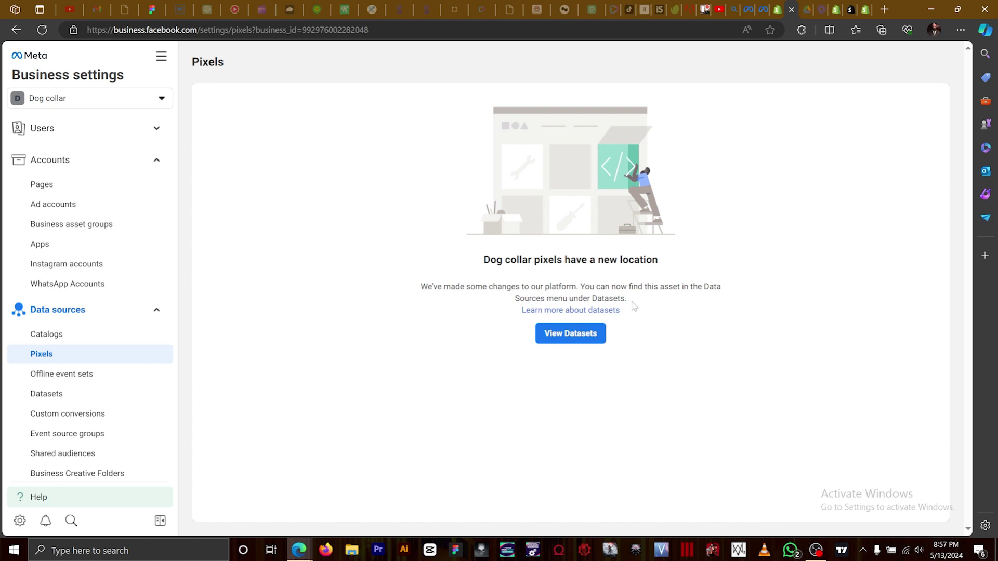
Follow View Datasets from the Pixels page to the Datasets list.
{"action": "left_click", "coordinate": [569, 333]}
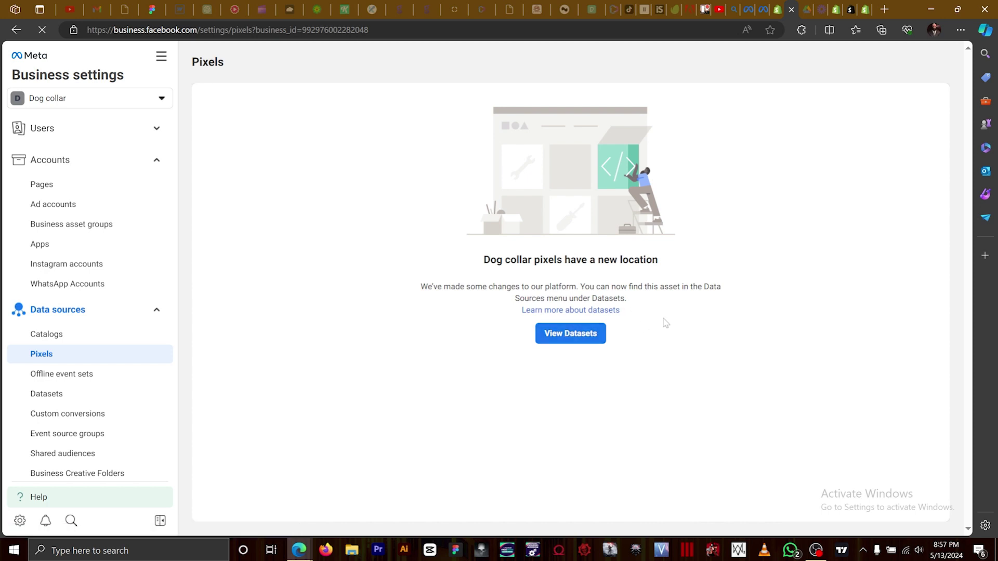